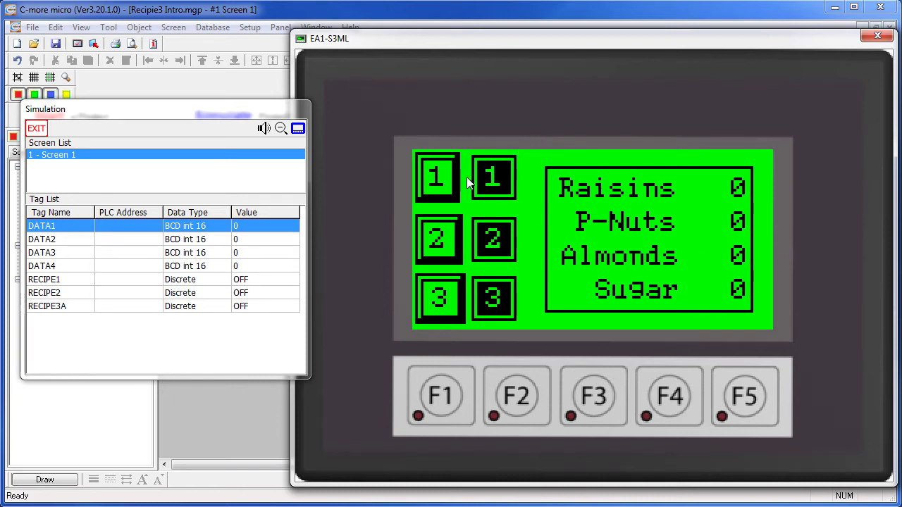
# Load recipes 1, 2 and 3 in the simulated panel, finishing on recipe 2 (10, 20, 30, 40).
pyautogui.click(448, 177)
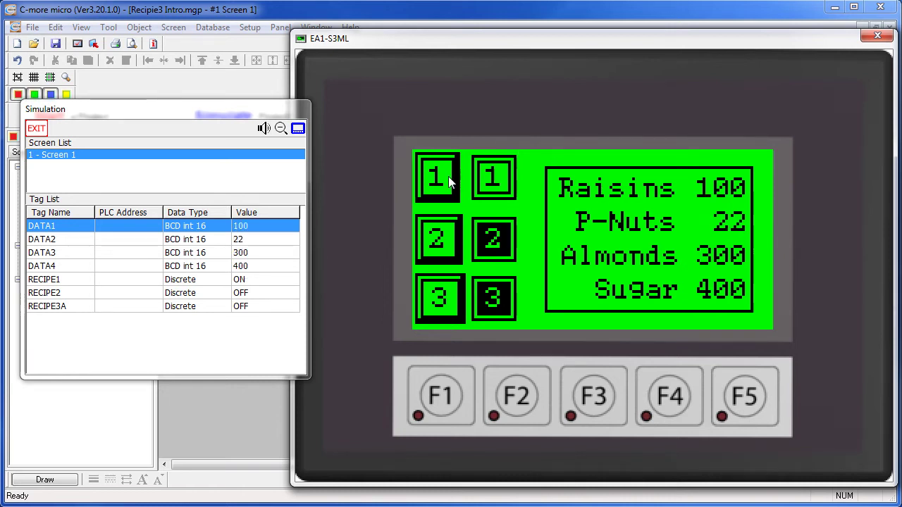
pyautogui.click(443, 242)
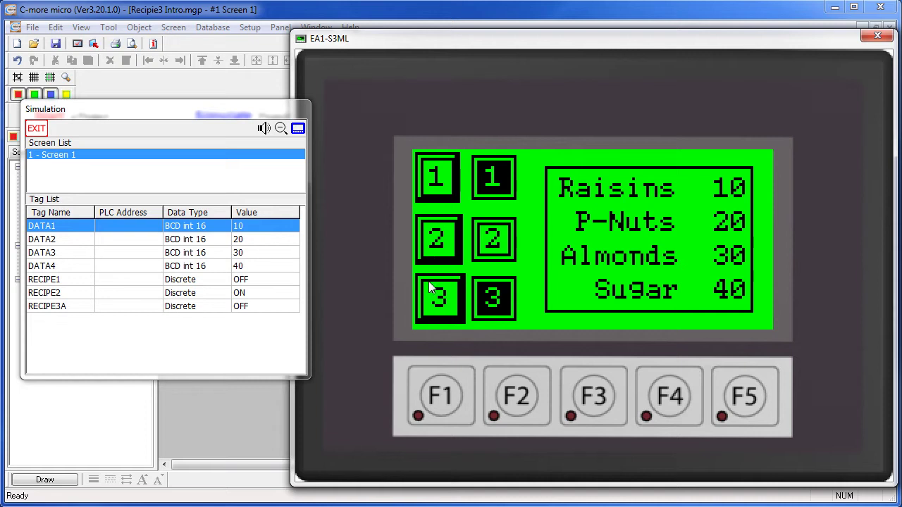
pyautogui.click(436, 301)
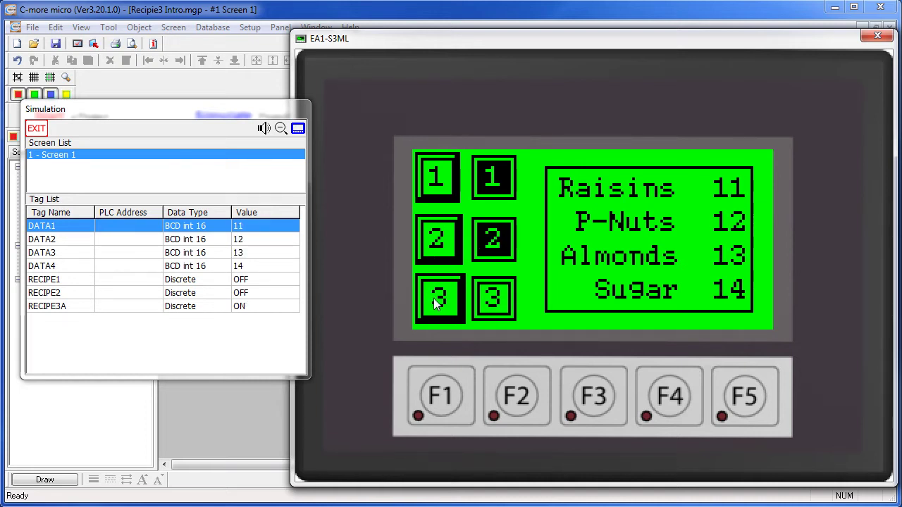
pyautogui.click(437, 243)
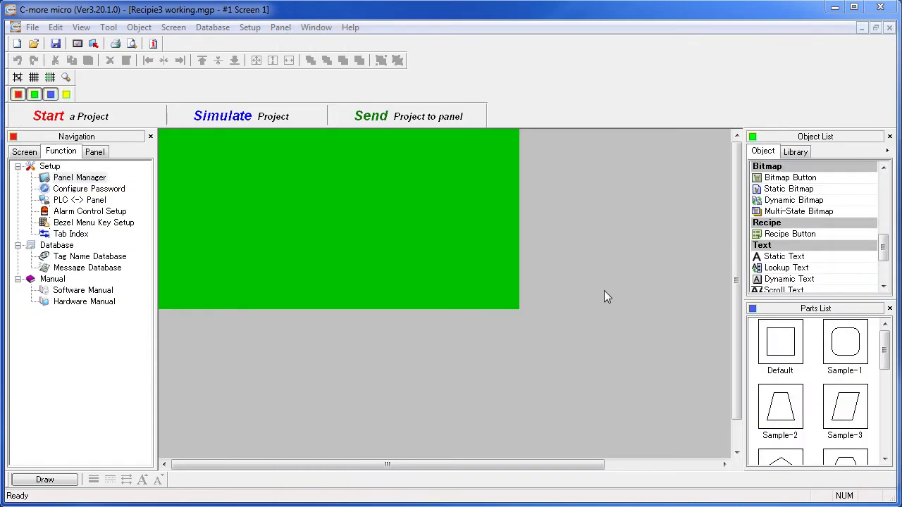
# Place RecipeButton1 at Screen 1's top-left and show its Recipe settings.
pyautogui.click(801, 234)
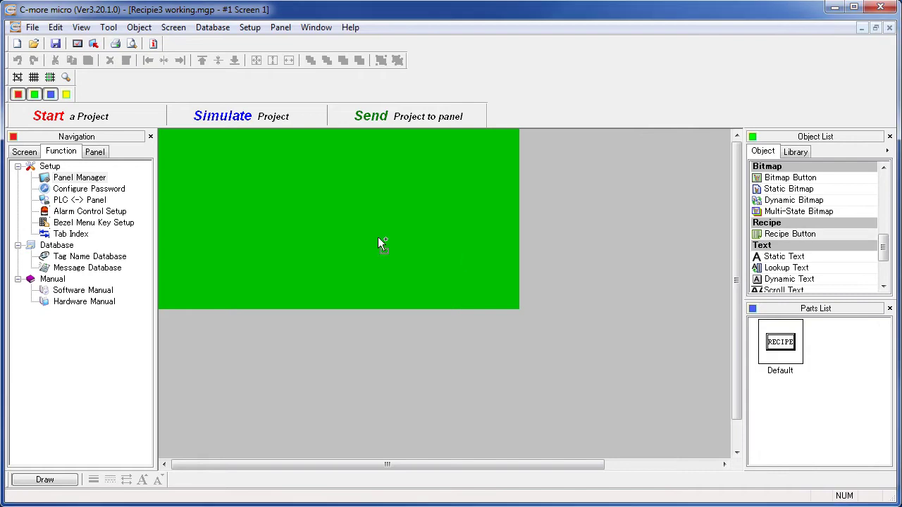
pyautogui.click(195, 167)
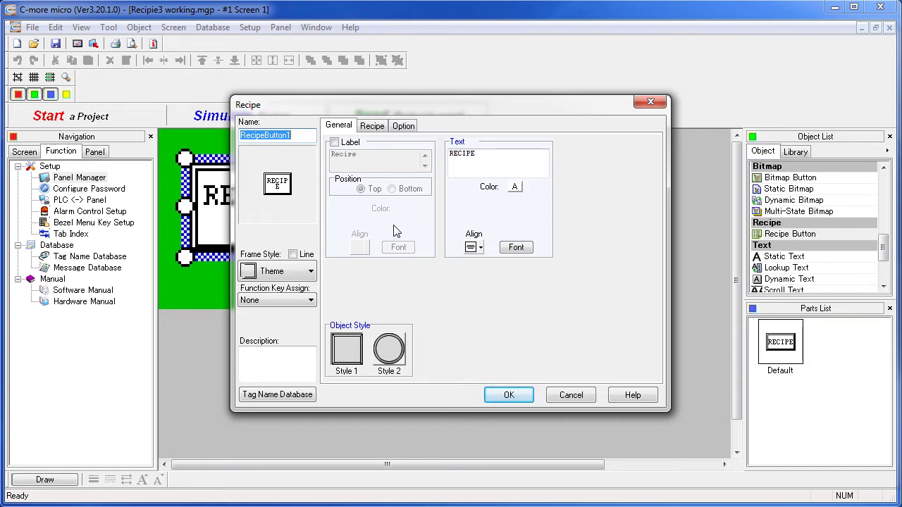
pyautogui.click(370, 130)
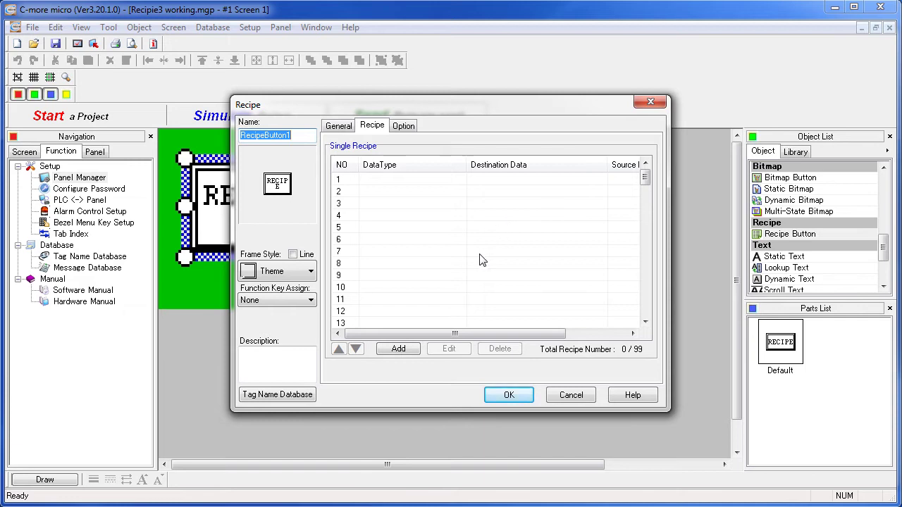
# Add BCD recipe entries ALMONDS = 24 and P-NUTS = 45.
pyautogui.click(398, 349)
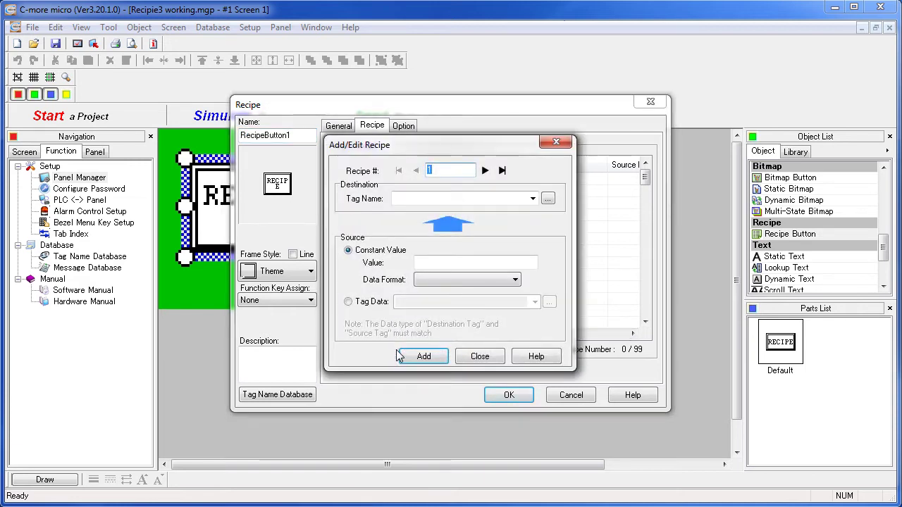
pyautogui.click(532, 198)
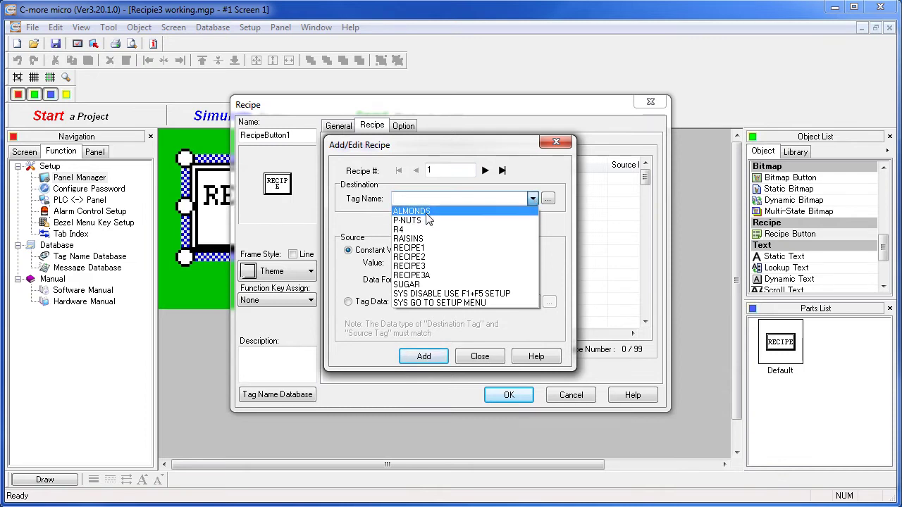
pyautogui.click(423, 210)
pyautogui.click(437, 262)
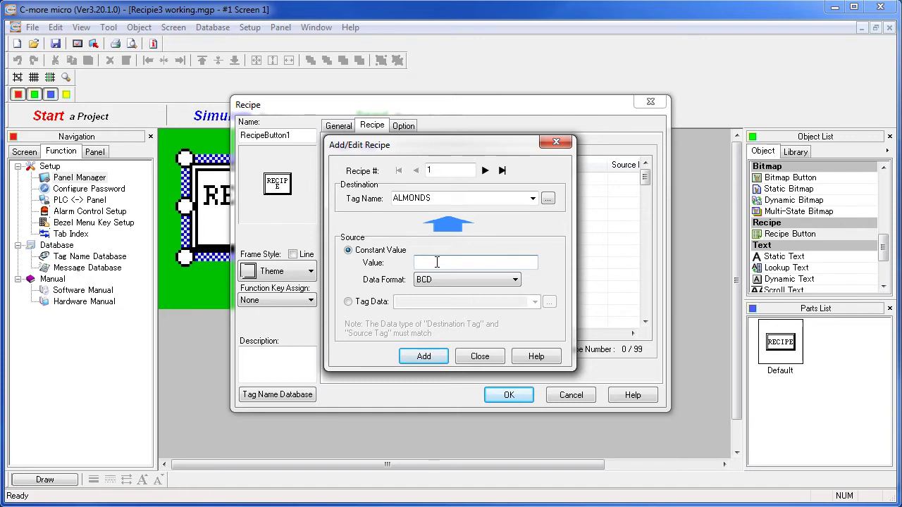
pyautogui.write('24')
pyautogui.click(425, 356)
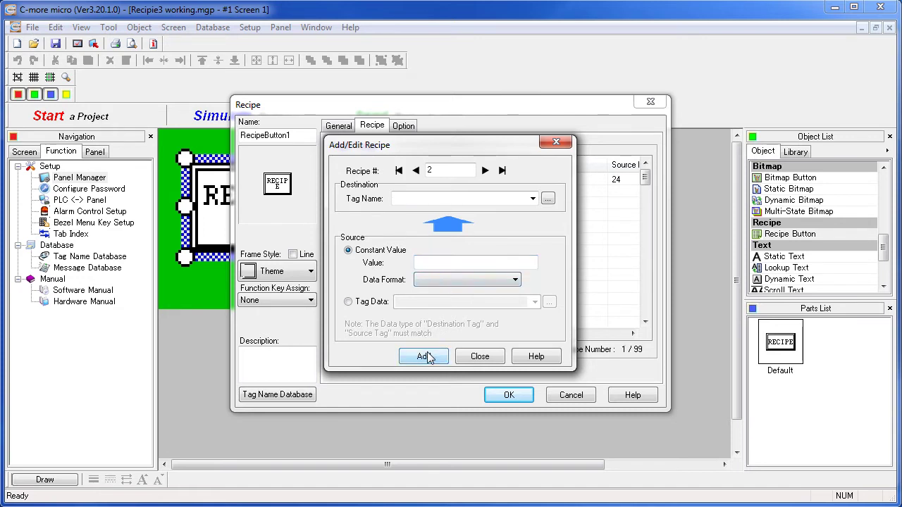
pyautogui.click(533, 199)
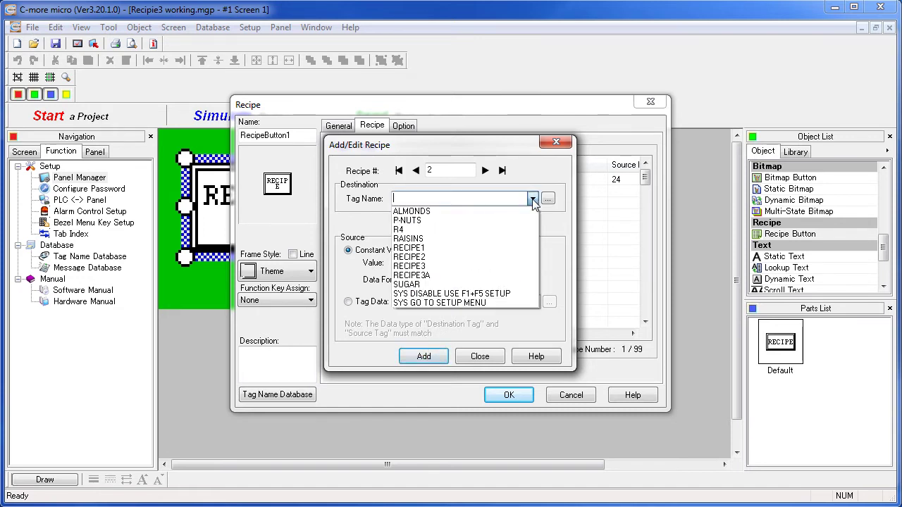
pyautogui.click(431, 221)
pyautogui.click(445, 262)
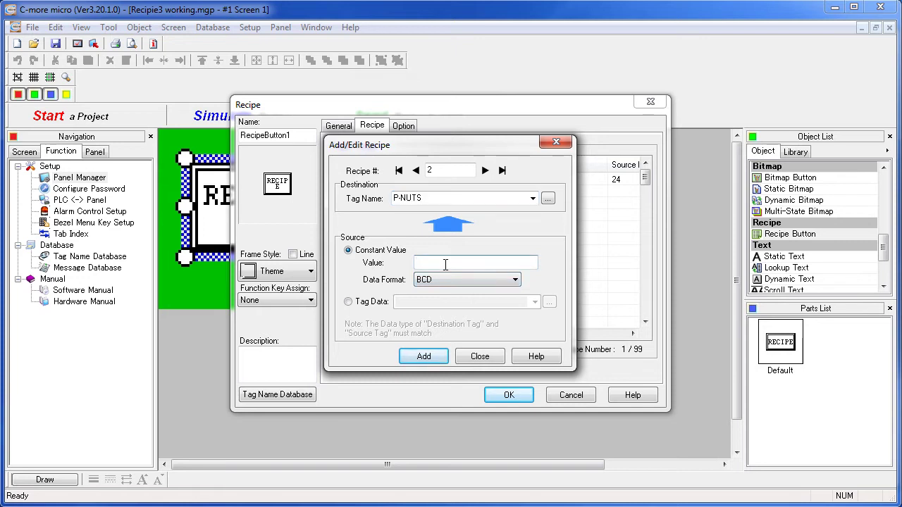
pyautogui.write('45')
pyautogui.click(423, 356)
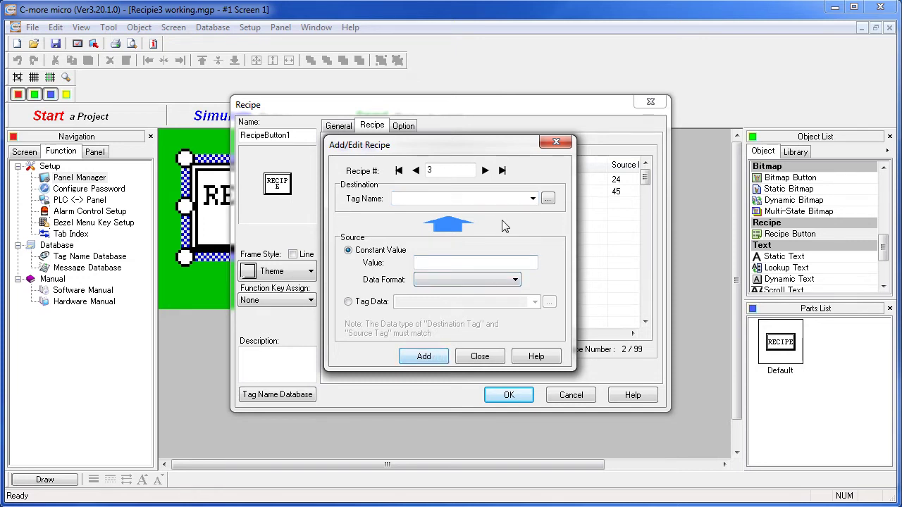
# Add entries RAISINS = 76 and SUGAR = 33, then close the entry list.
pyautogui.click(533, 199)
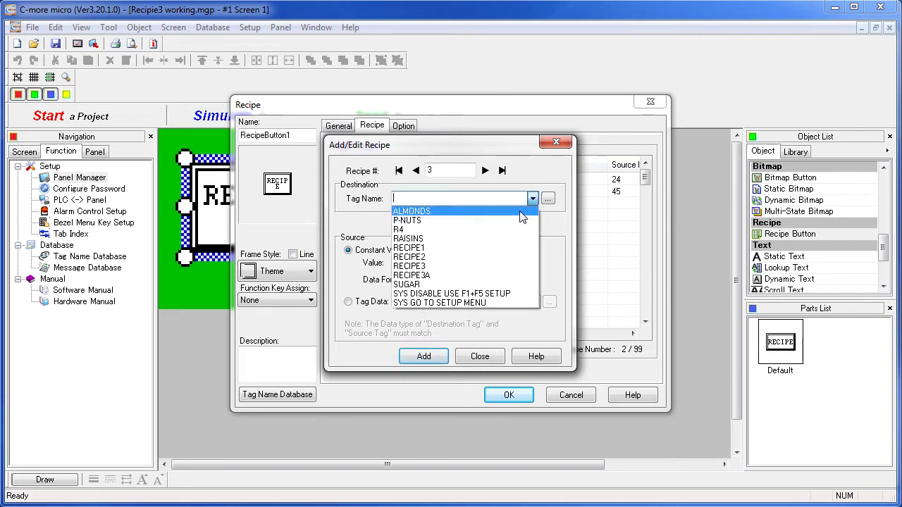
pyautogui.click(421, 238)
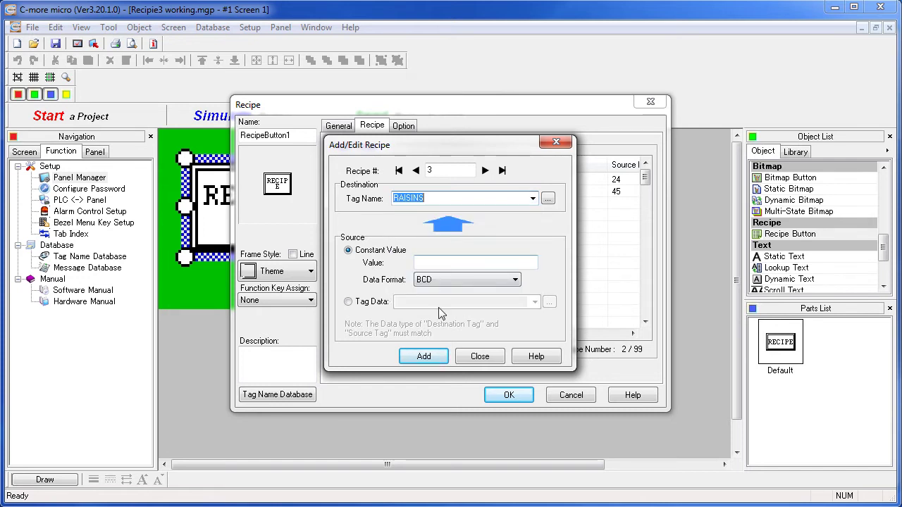
pyautogui.click(446, 264)
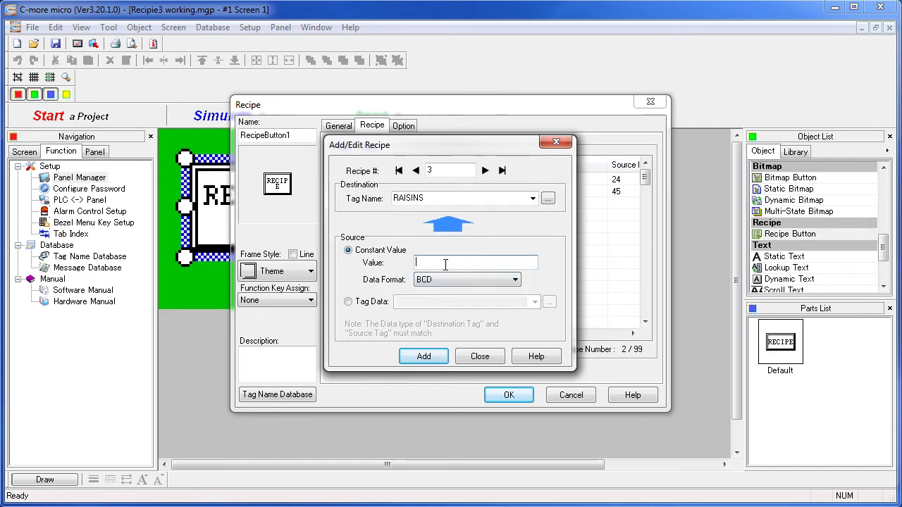
pyautogui.write('76')
pyautogui.click(424, 356)
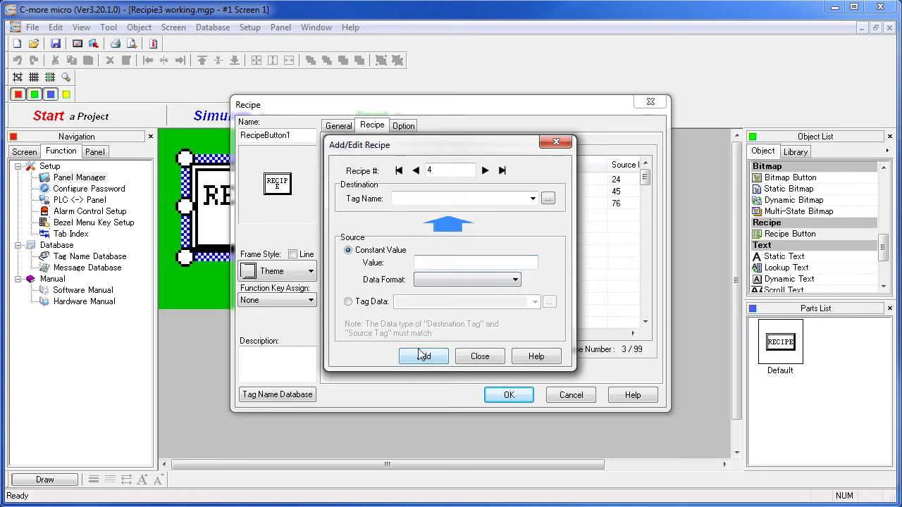
pyautogui.click(533, 198)
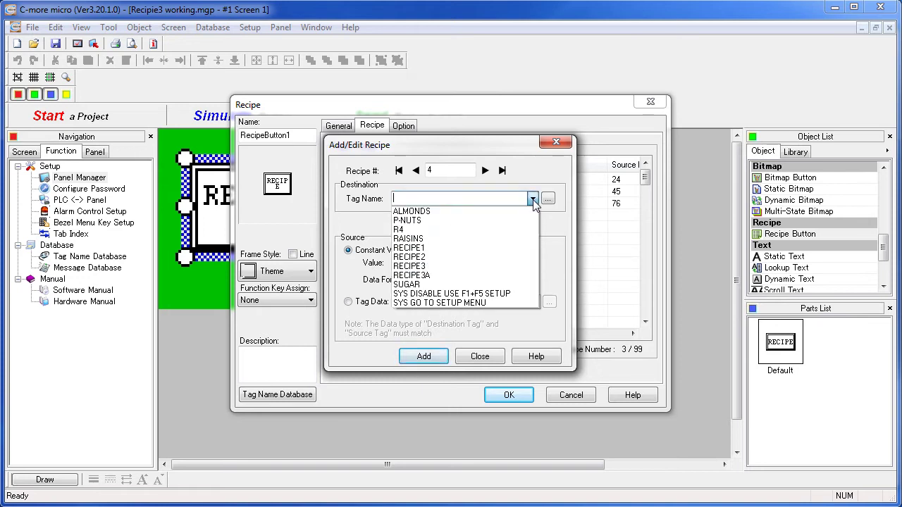
pyautogui.click(458, 285)
pyautogui.click(440, 262)
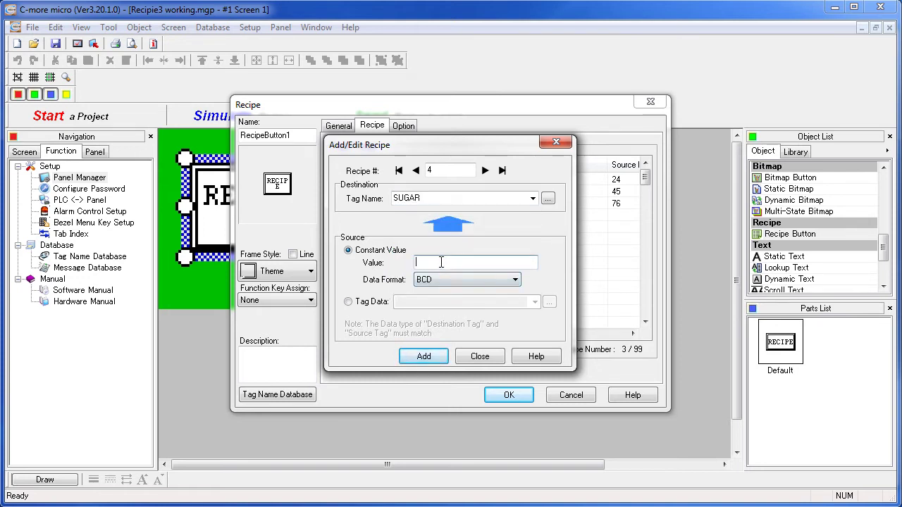
pyautogui.hotkey('shift', 'Tab')
pyautogui.write('33')
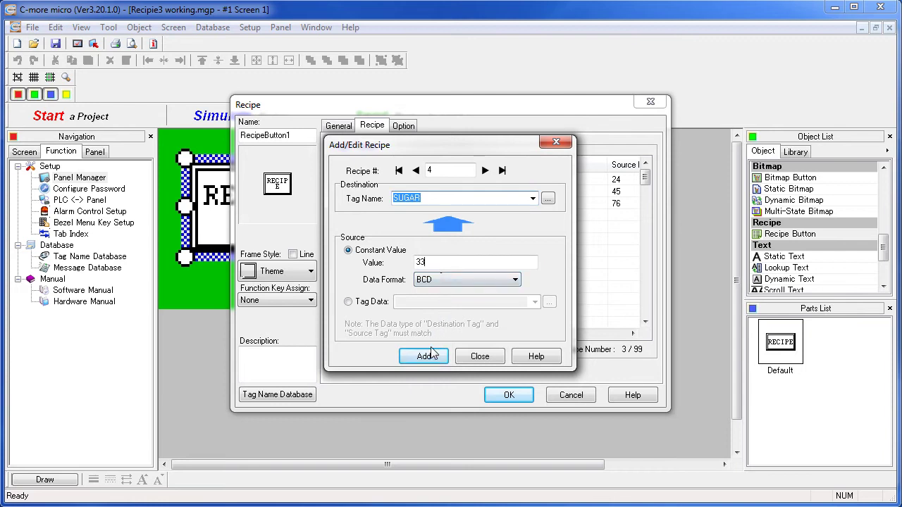
pyautogui.click(431, 356)
pyautogui.click(487, 356)
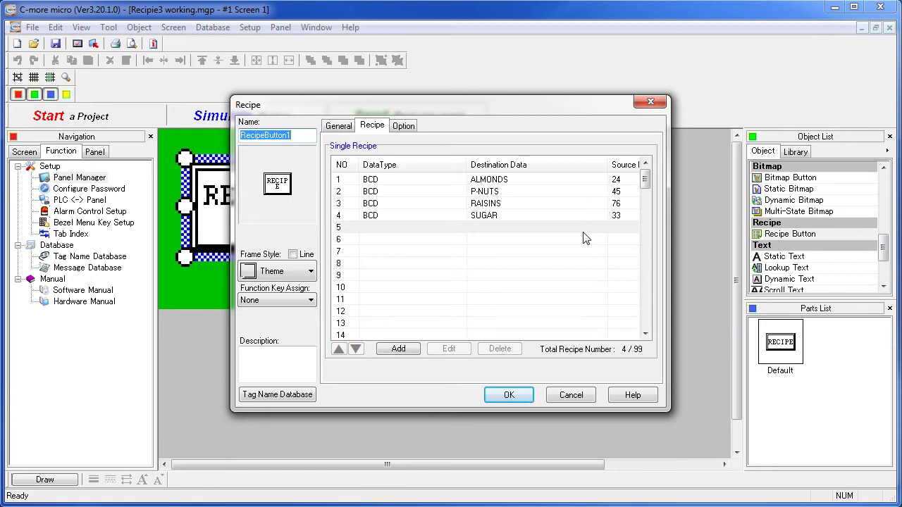
# Add a fifth recipe entry setting P-NUTS to 77 and close the entry list.
pyautogui.click(389, 354)
pyautogui.click(533, 198)
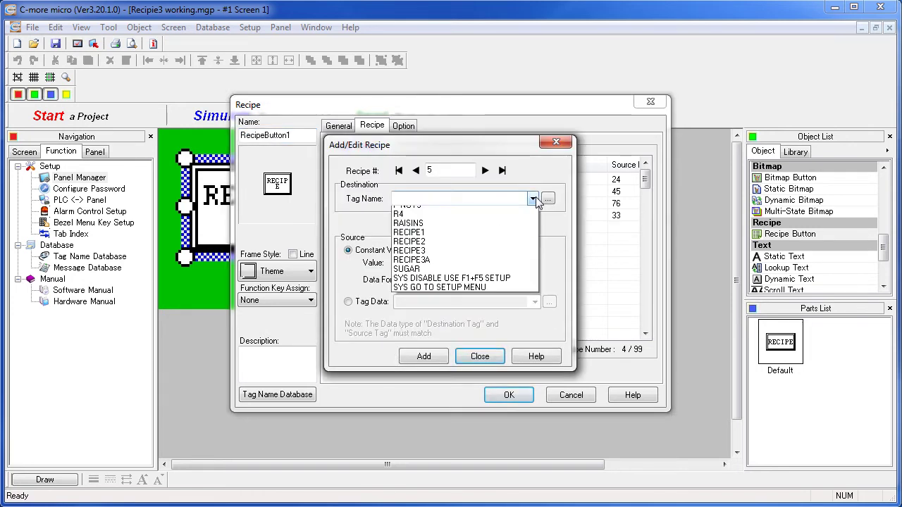
pyautogui.click(444, 221)
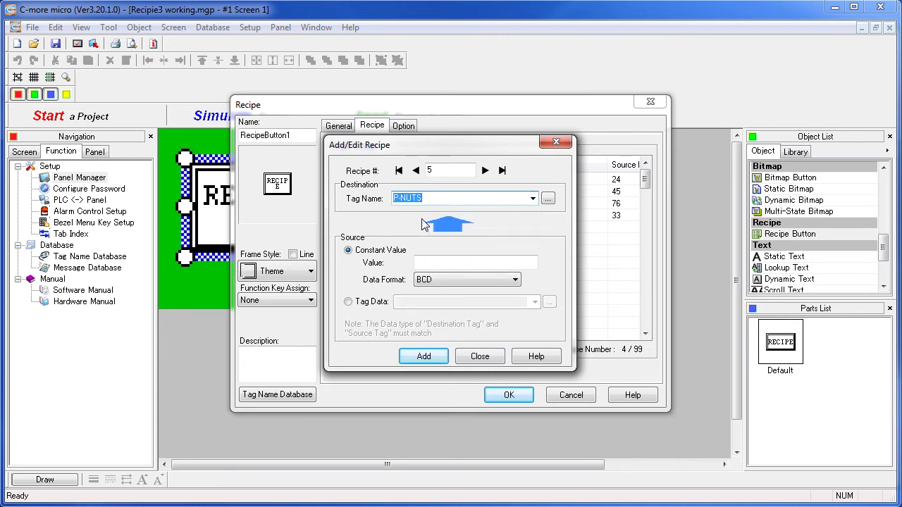
pyautogui.click(433, 263)
pyautogui.write('77')
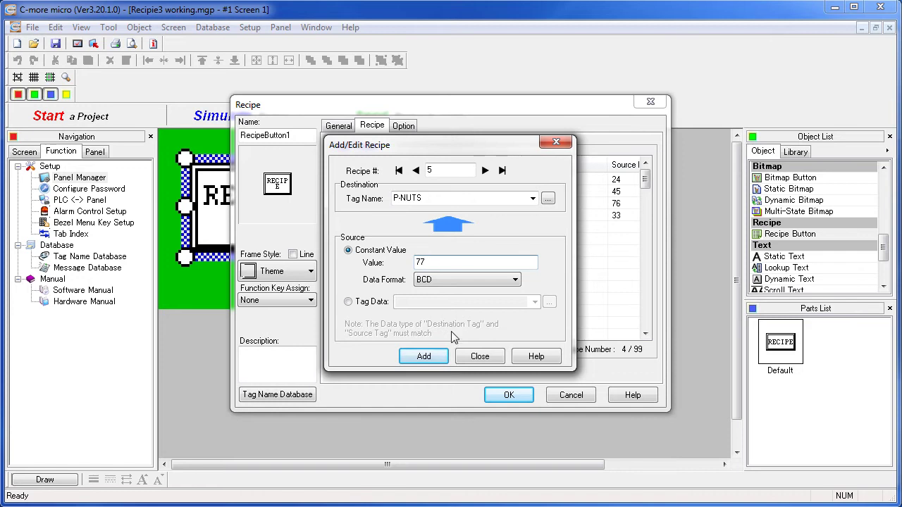
pyautogui.click(435, 357)
pyautogui.click(480, 357)
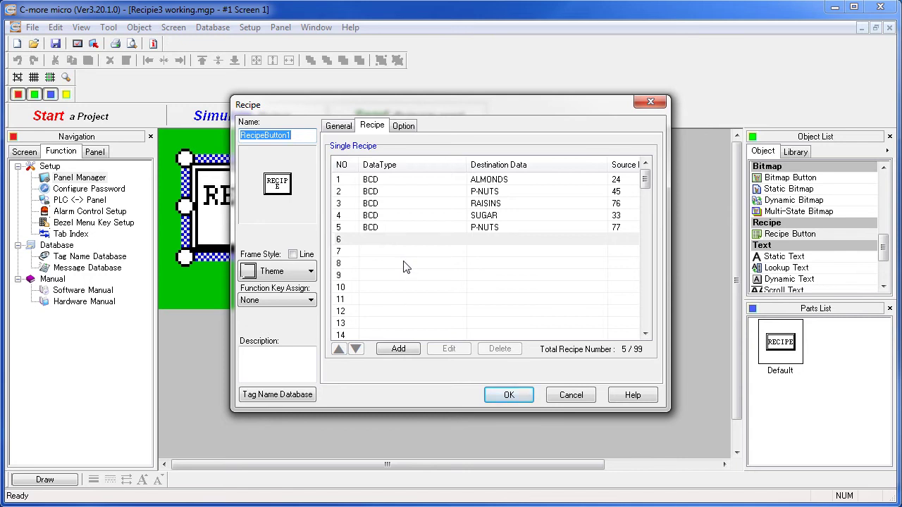
# Apply the recipe button settings, then enlarge and nudge the RECIPE button so its label fits.
pyautogui.click(512, 396)
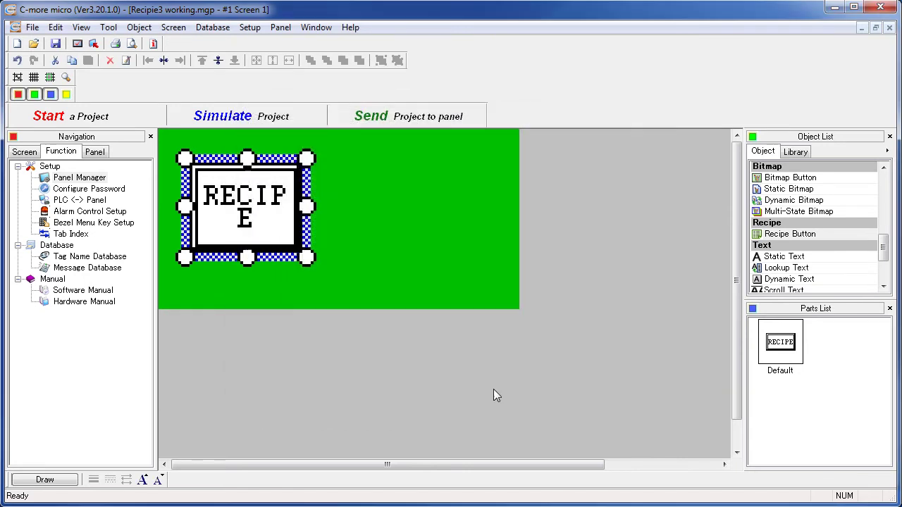
pyautogui.moveTo(306, 258); pyautogui.dragTo(328, 279)
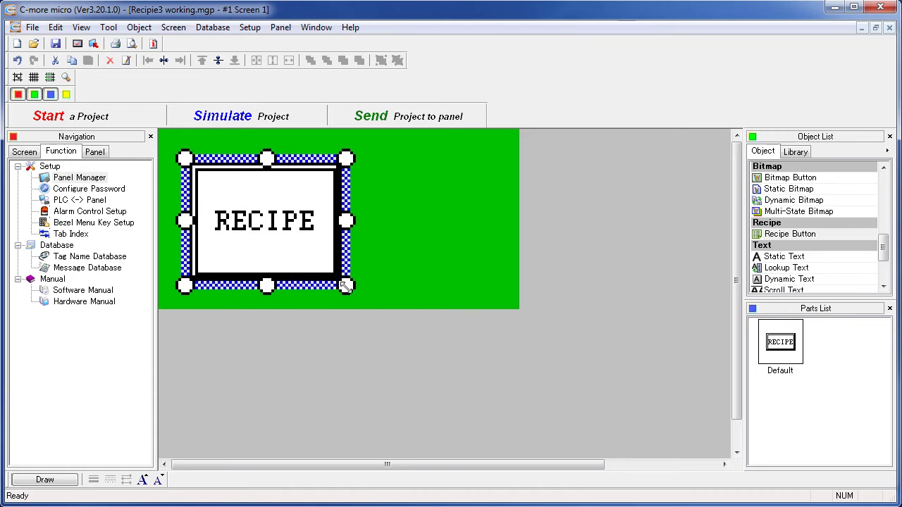
pyautogui.moveTo(278, 224); pyautogui.dragTo(306, 230)
# Save and simulate, pressing RECIPE so tags read 24, 77, 76 and 33.
pyautogui.click(241, 117)
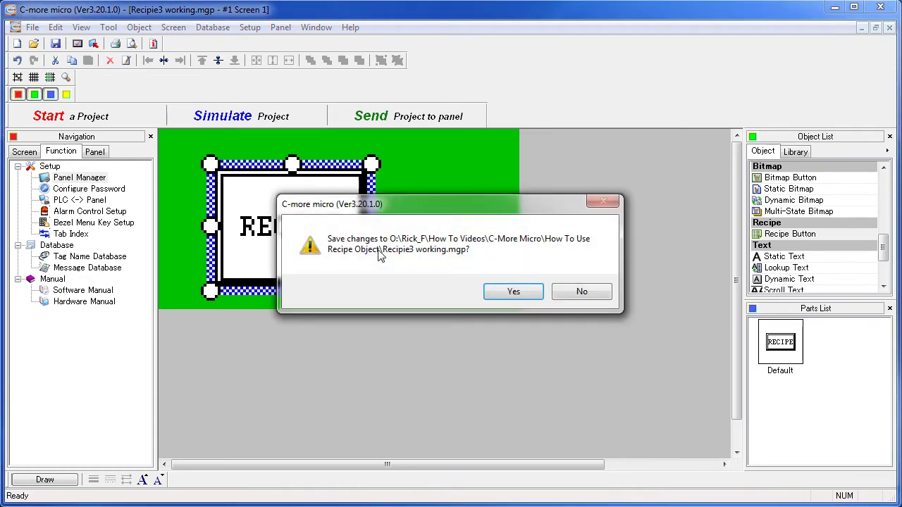
pyautogui.click(505, 292)
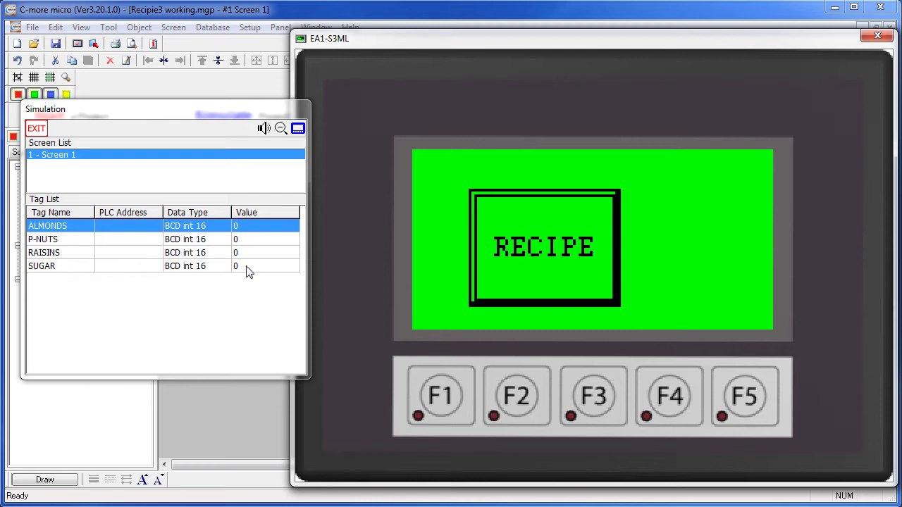
pyautogui.click(551, 240)
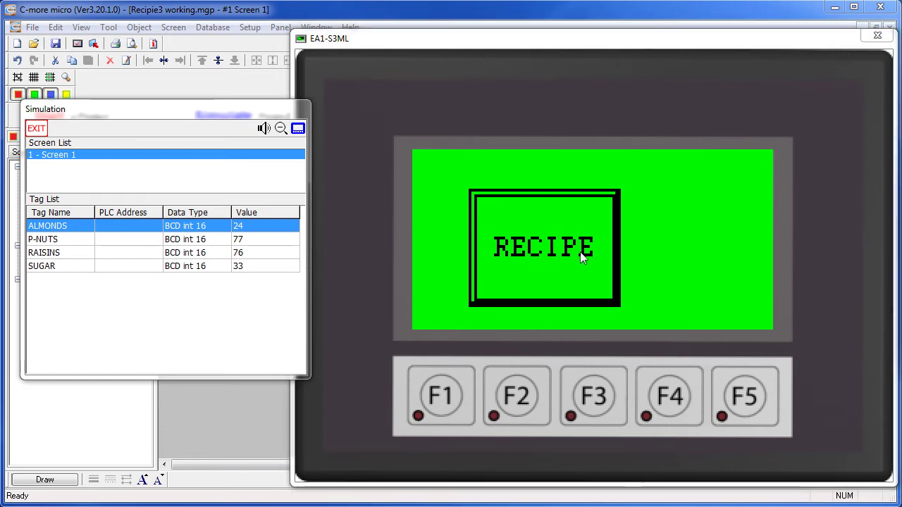
pyautogui.click(547, 250)
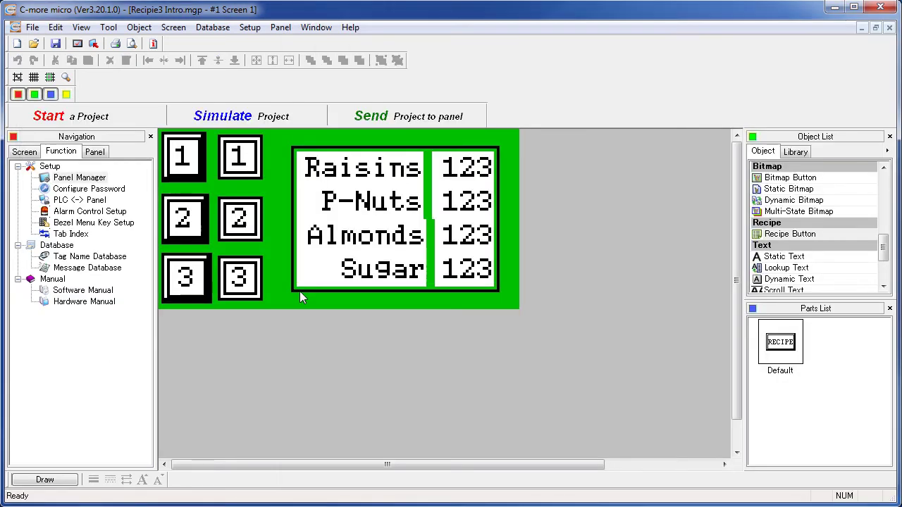
# Review recipe buttons 1 and 2's recipe tables, confirming they set RECIPE1 and RECIPE2.
pyautogui.click(183, 156)
pyautogui.doubleClick(182, 155)
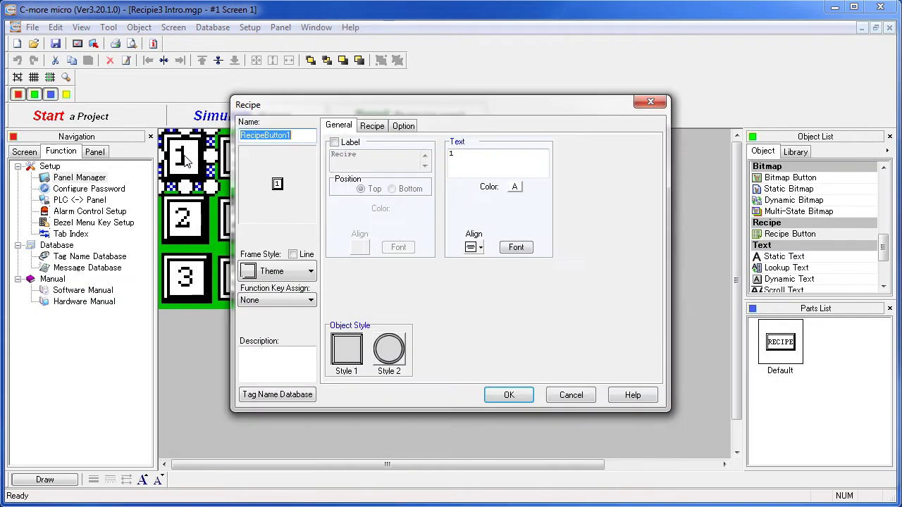
pyautogui.click(373, 126)
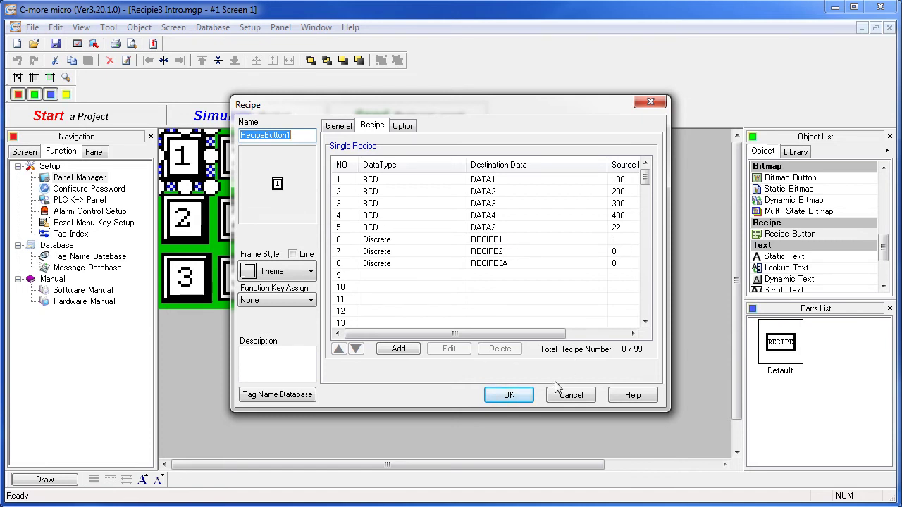
pyautogui.click(519, 397)
pyautogui.doubleClick(183, 241)
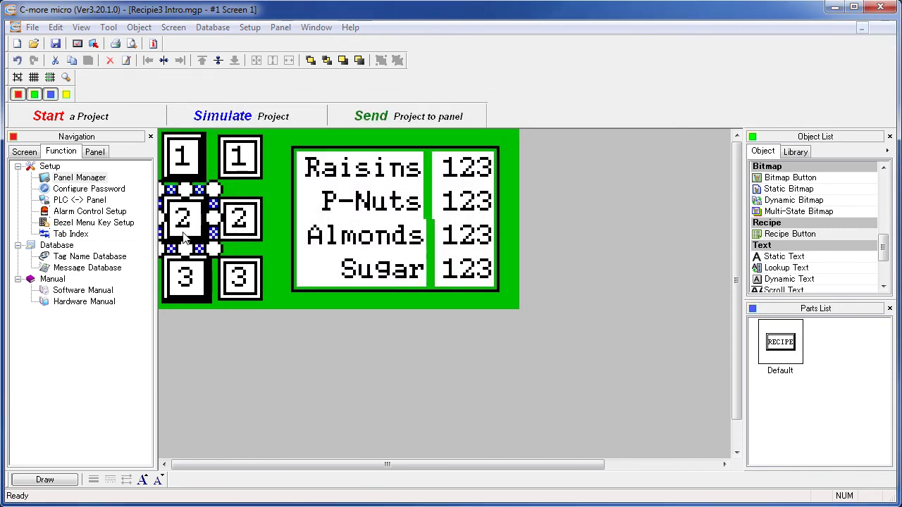
pyautogui.click(372, 126)
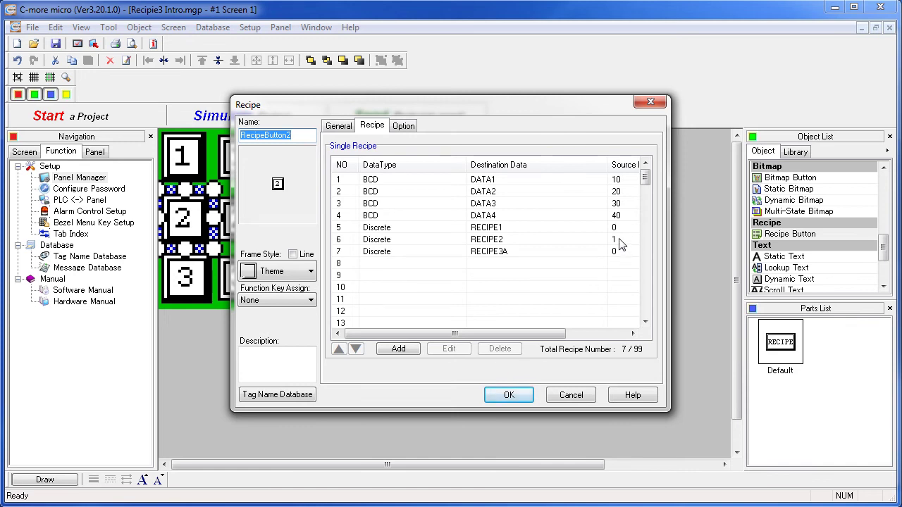
pyautogui.click(507, 395)
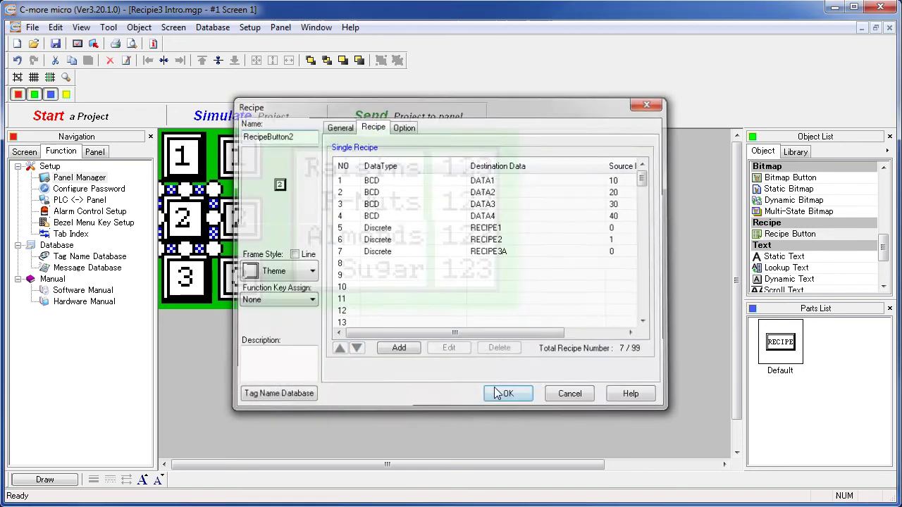
# Confirm IndicatorLight1 follows tag RECIPE1 and close its settings.
pyautogui.doubleClick(237, 162)
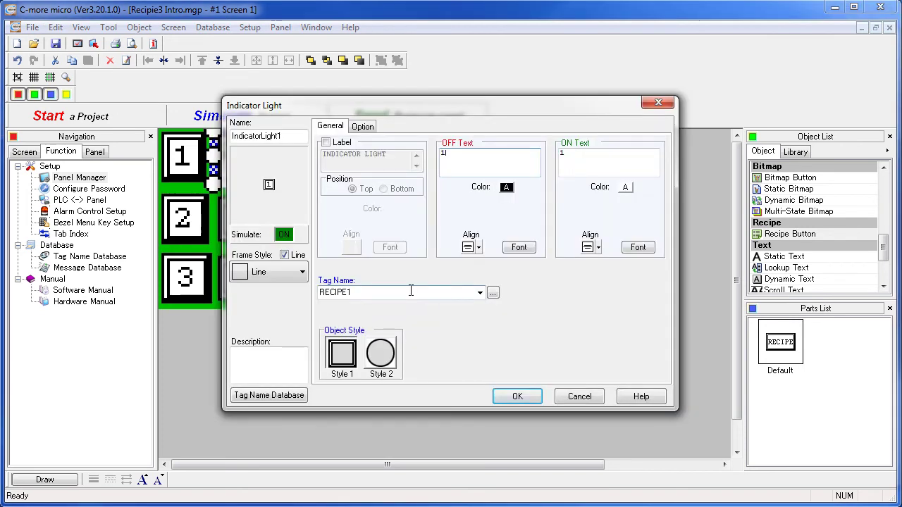
pyautogui.doubleClick(360, 291)
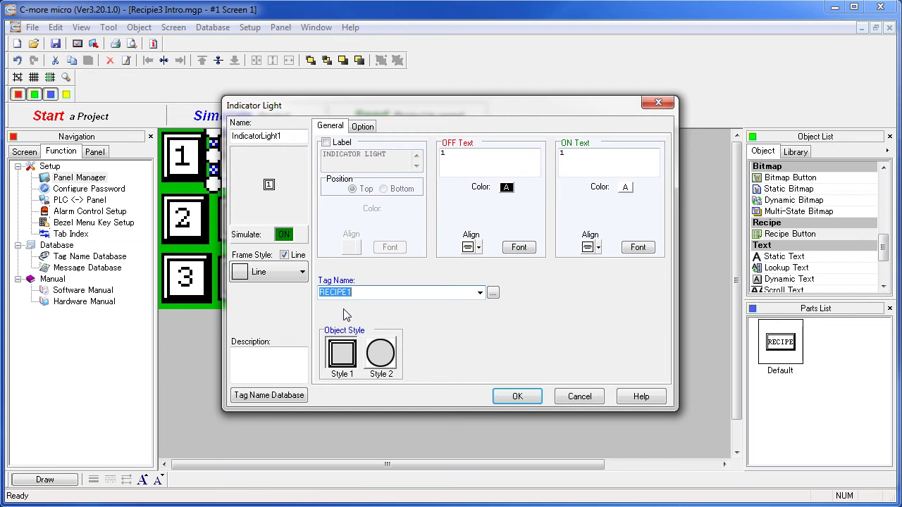
pyautogui.click(517, 397)
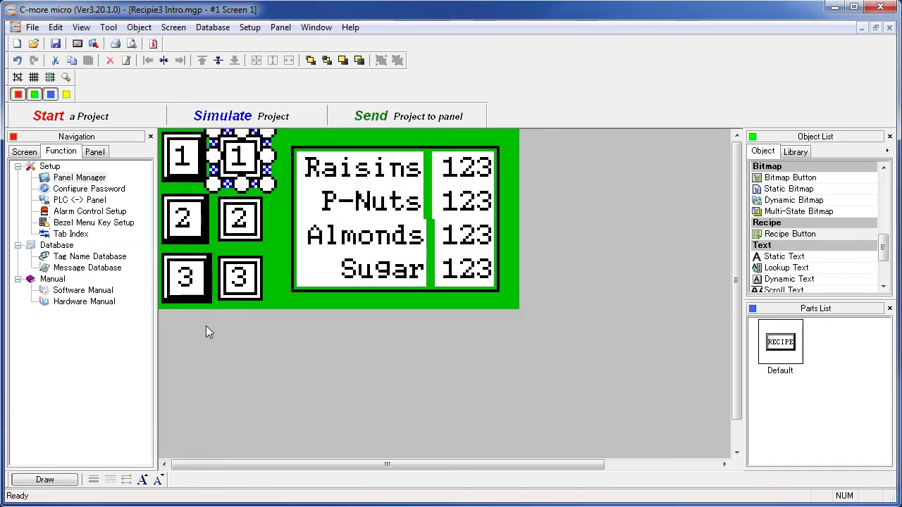
# Save, simulate and load recipes 1, 2, 3, ending with Raisins 11, P-Nuts 12, Almonds 13, Sugar 14.
pyautogui.click(236, 117)
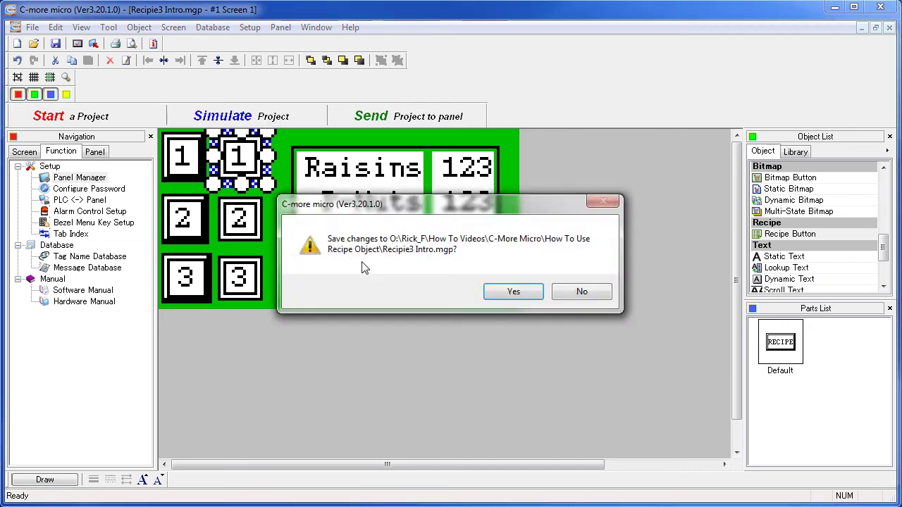
pyautogui.click(520, 292)
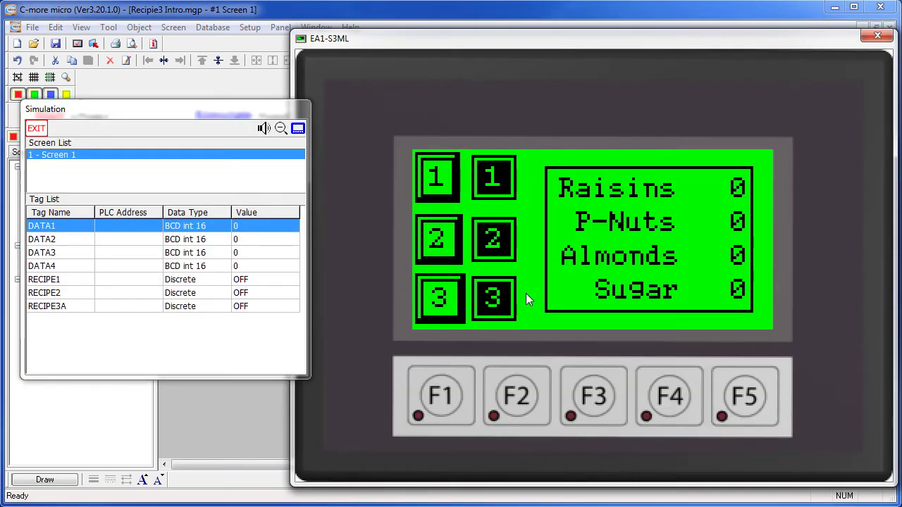
pyautogui.click(437, 176)
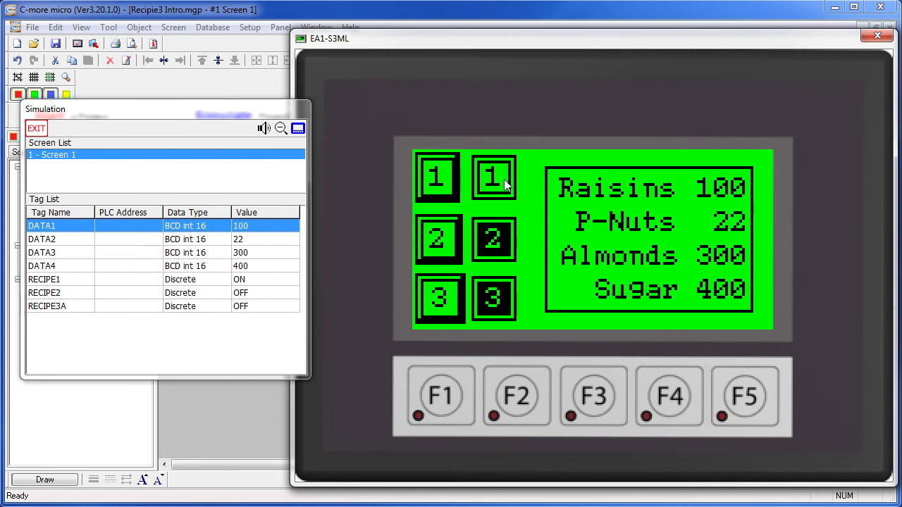
pyautogui.click(433, 244)
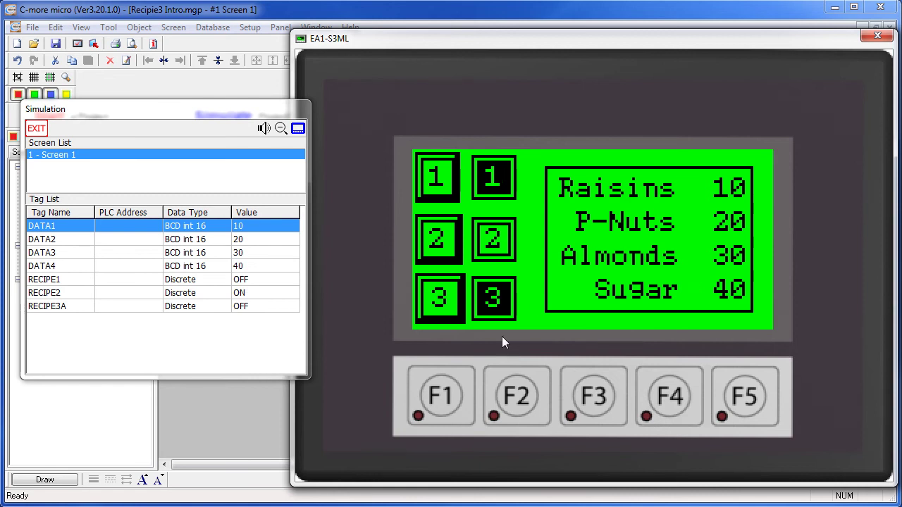
pyautogui.click(451, 302)
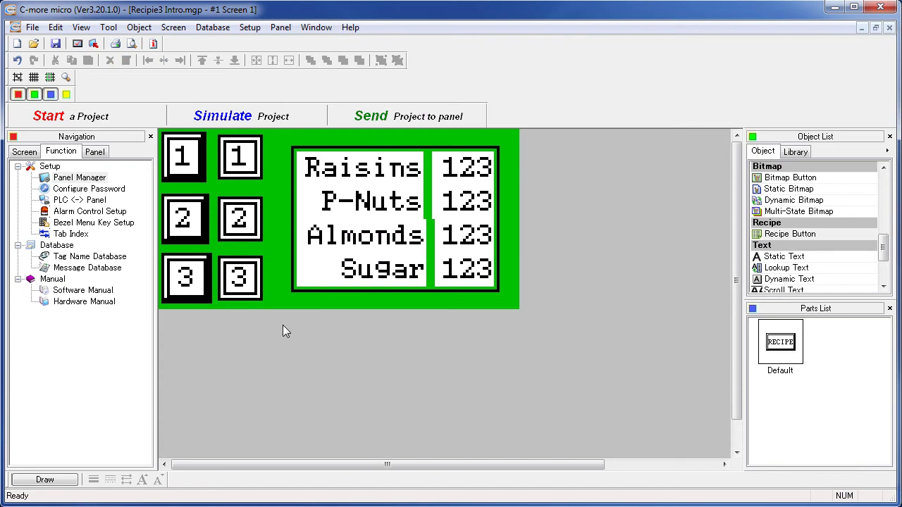
# Move the three indicator lights onto recipe buttons 1, 2 and 3.
pyautogui.moveTo(283, 325); pyautogui.dragTo(222, 124)
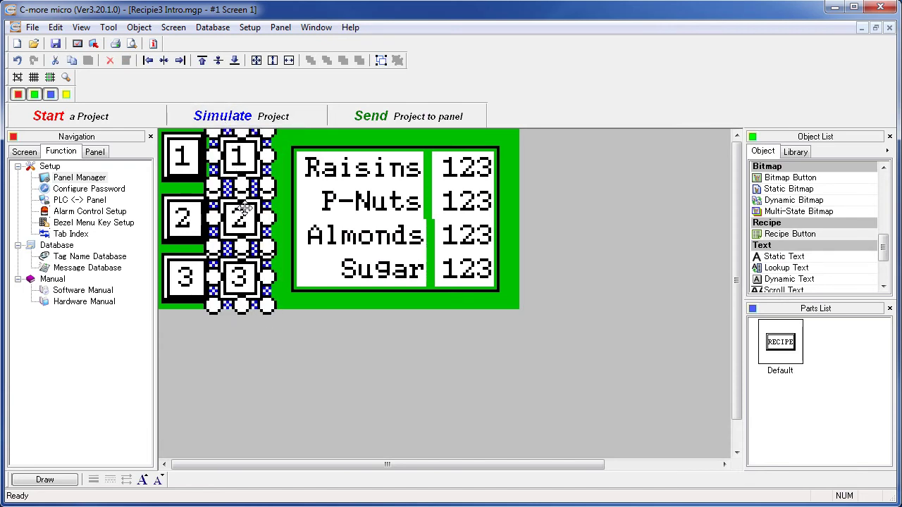
pyautogui.moveTo(240, 227); pyautogui.dragTo(183, 220)
pyautogui.click(253, 284)
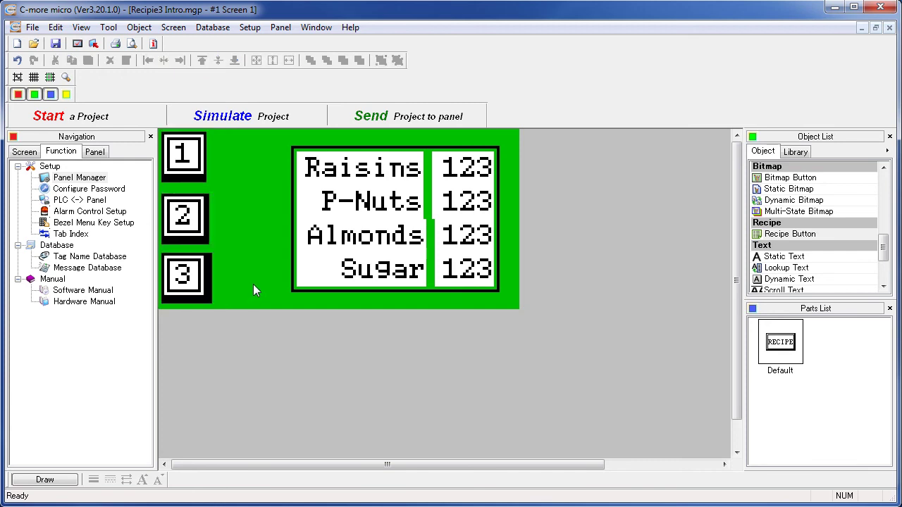
# Check each overlaid button's placement, then start simulating the updated project.
pyautogui.click(194, 144)
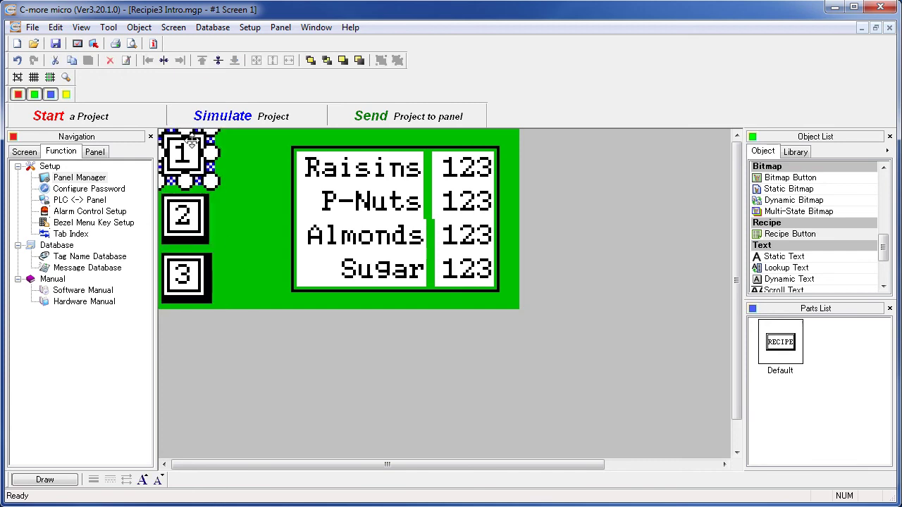
pyautogui.click(248, 195)
pyautogui.click(198, 226)
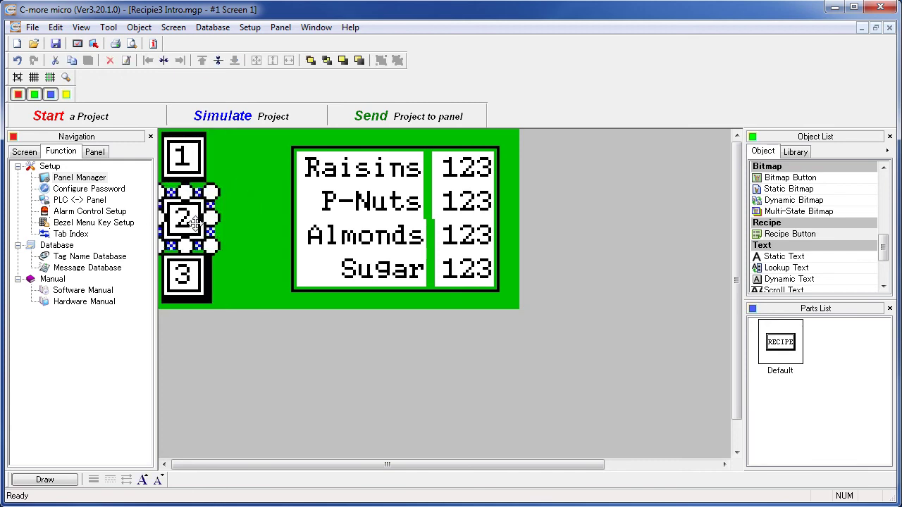
pyautogui.click(194, 278)
pyautogui.click(238, 275)
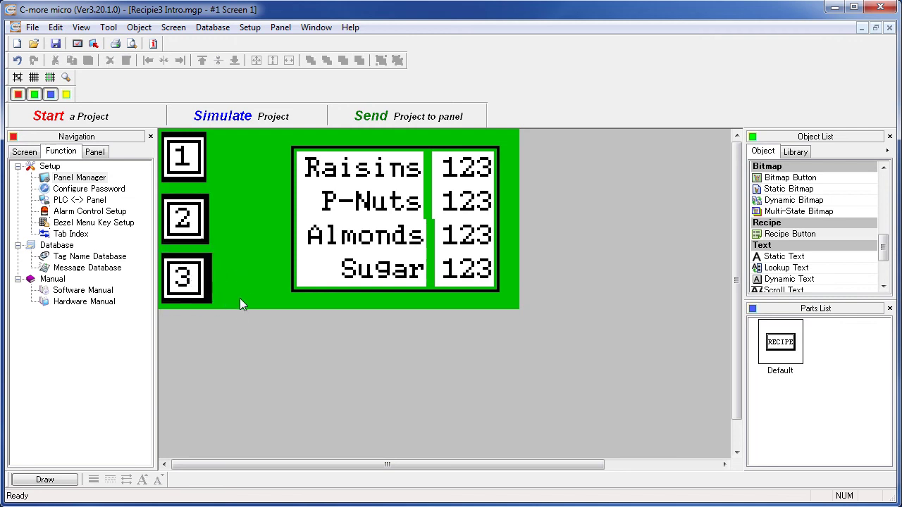
pyautogui.click(218, 284)
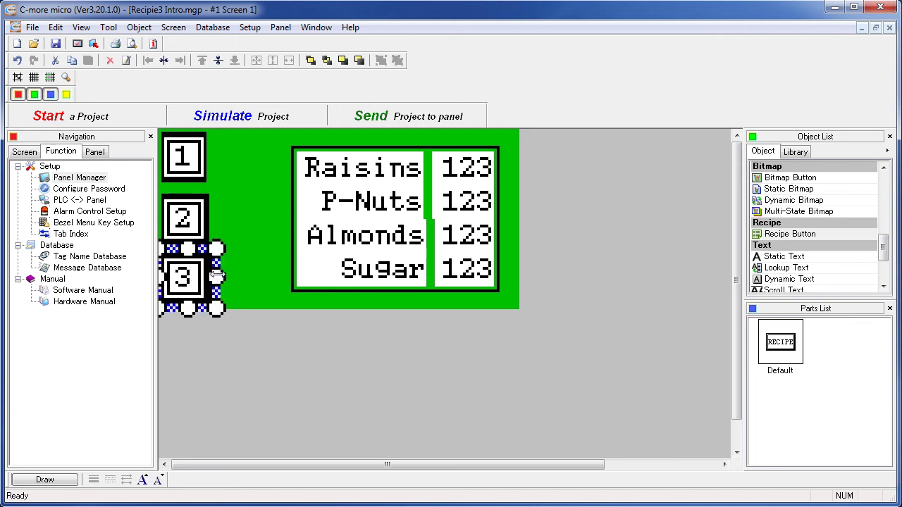
pyautogui.click(233, 230)
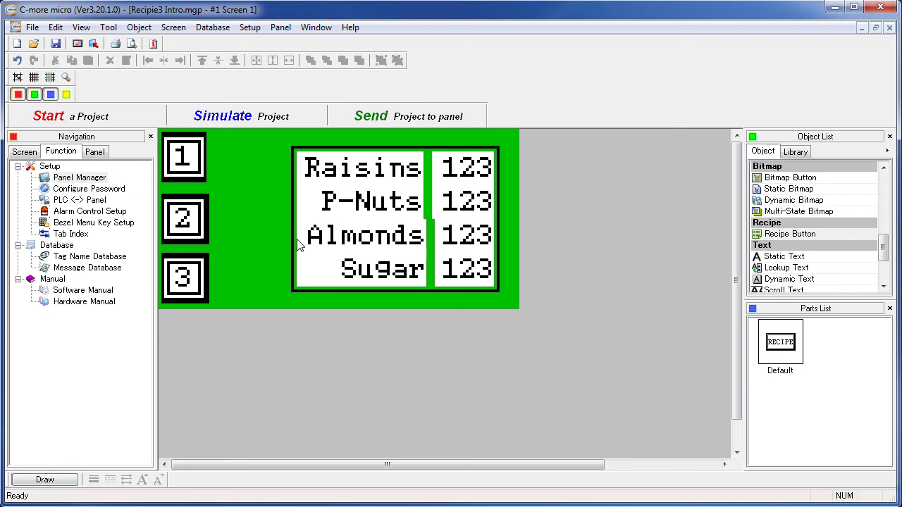
pyautogui.click(239, 116)
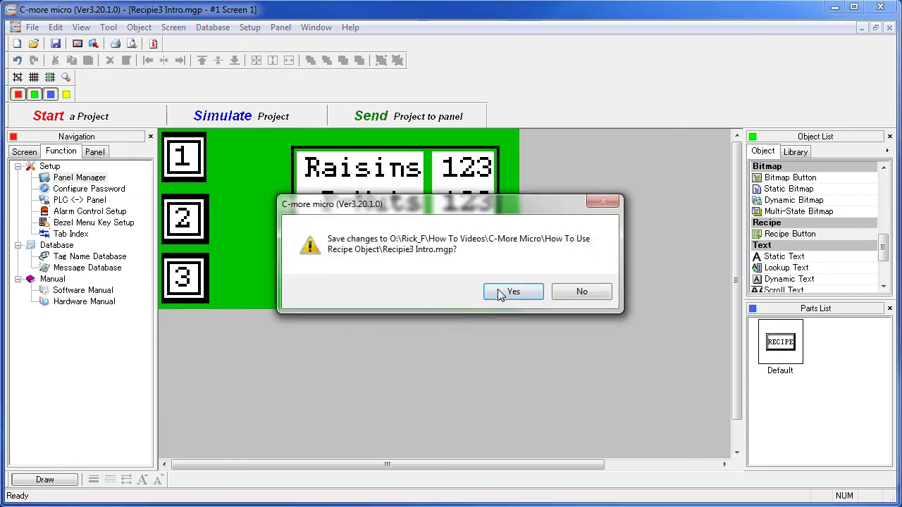
# Save, then cycle recipes 1, 2 and 3 in simulation, ending on recipe 3 (11, 12, 13, 14).
pyautogui.click(511, 291)
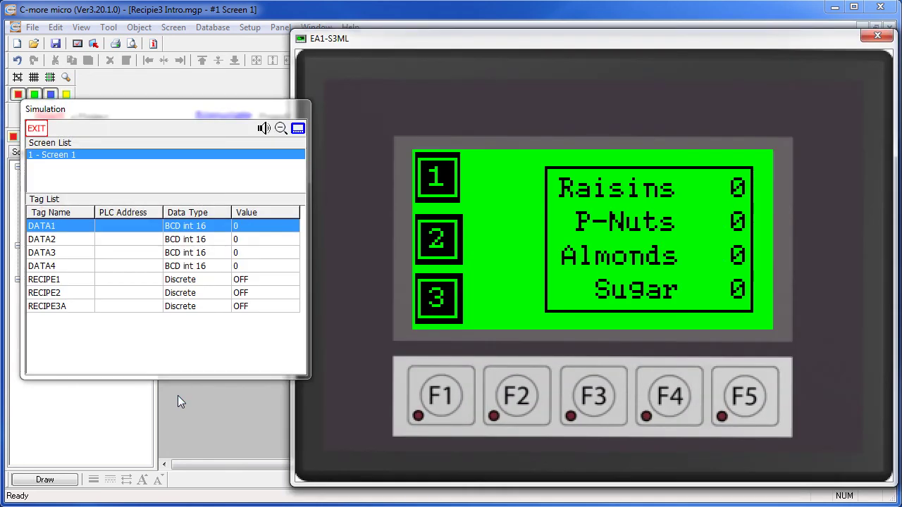
pyautogui.click(437, 181)
pyautogui.click(432, 241)
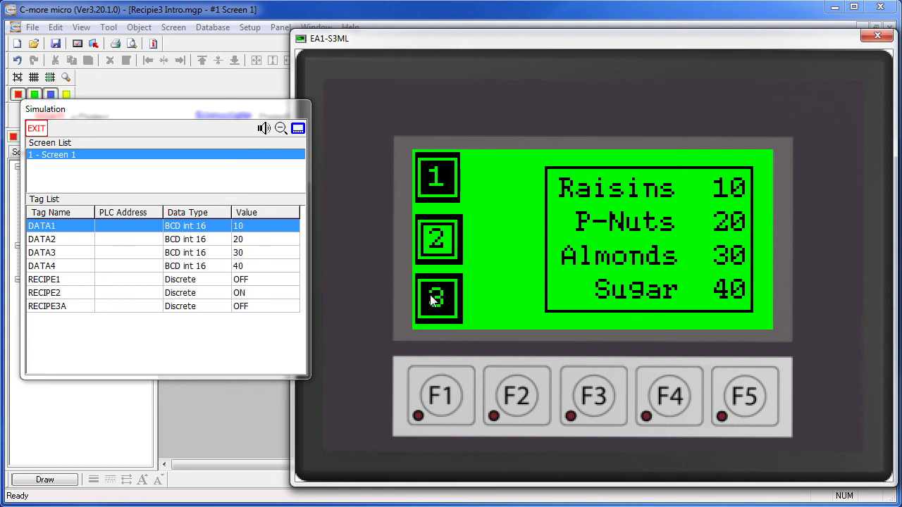
pyautogui.click(432, 299)
pyautogui.click(438, 237)
pyautogui.click(442, 182)
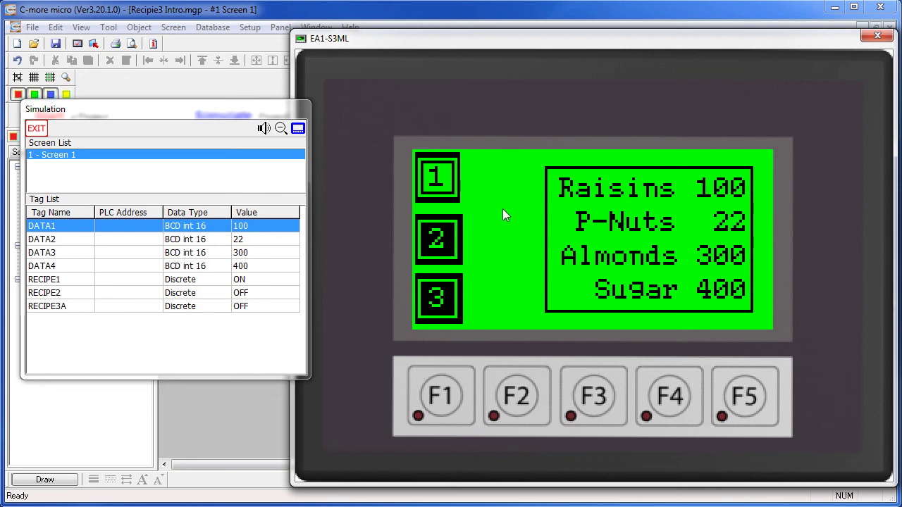
pyautogui.click(438, 239)
pyautogui.click(439, 301)
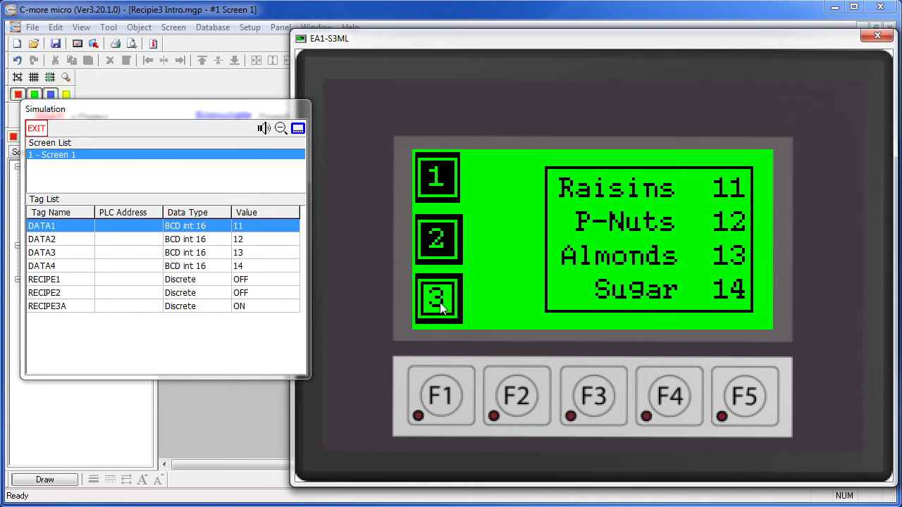
pyautogui.click(431, 178)
pyautogui.click(434, 244)
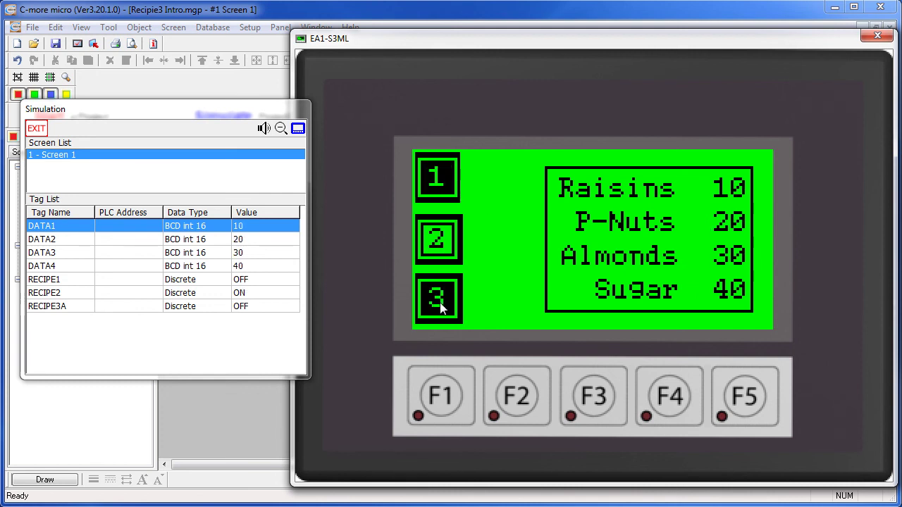
pyautogui.click(439, 300)
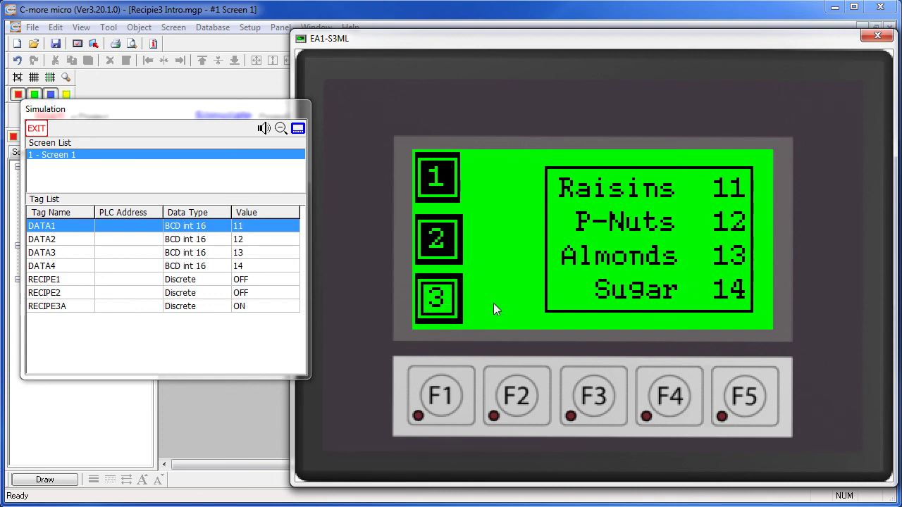